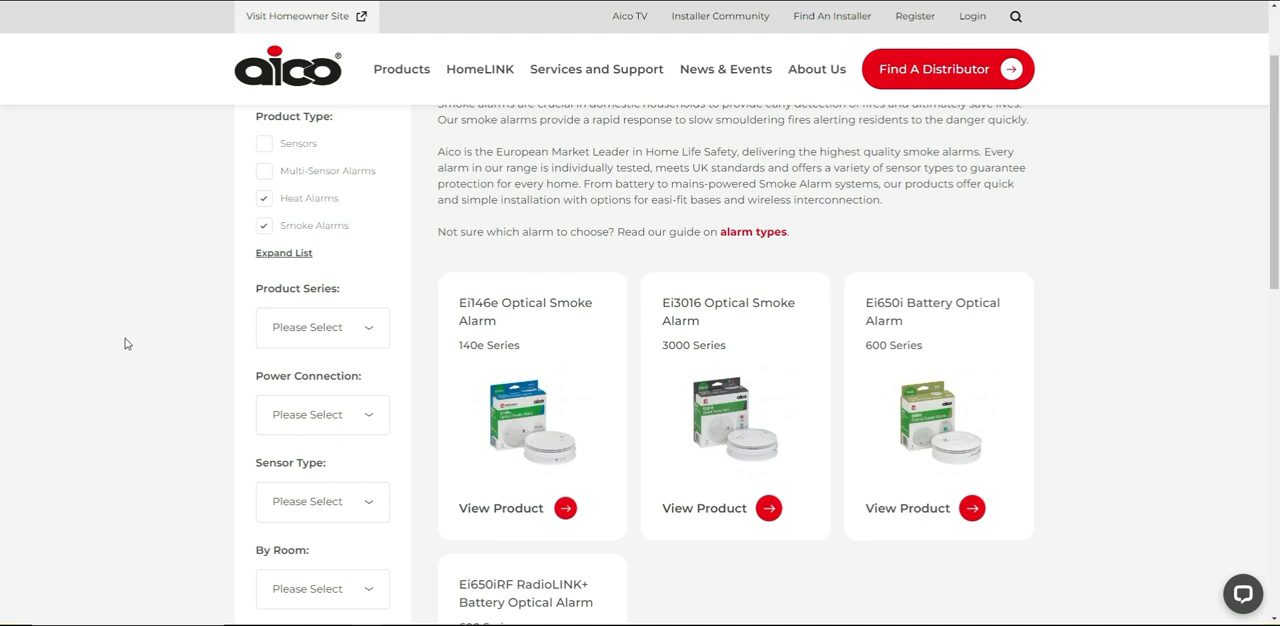
Go to the Ei146e Optical Smoke Alarm product page from the product grid.
left_click(540, 307)
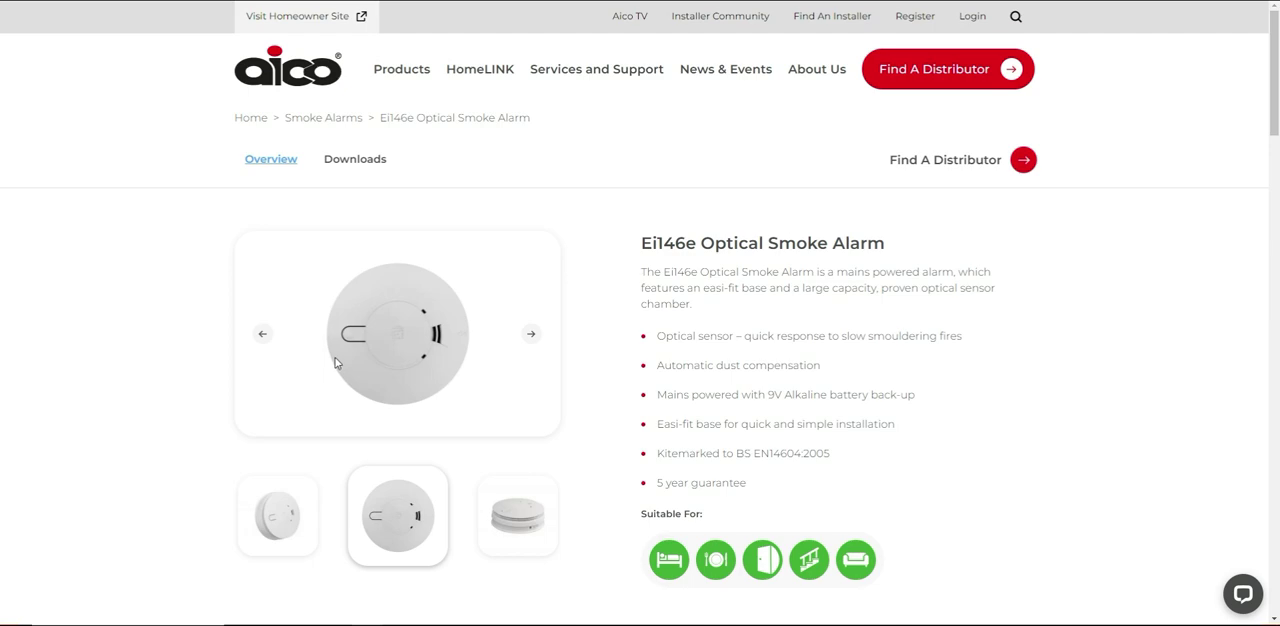
View the Ei128R-Instructions-Rev3.pdf relay base wiring diagram (Figure 1a, page 2).
left_click(163, 323)
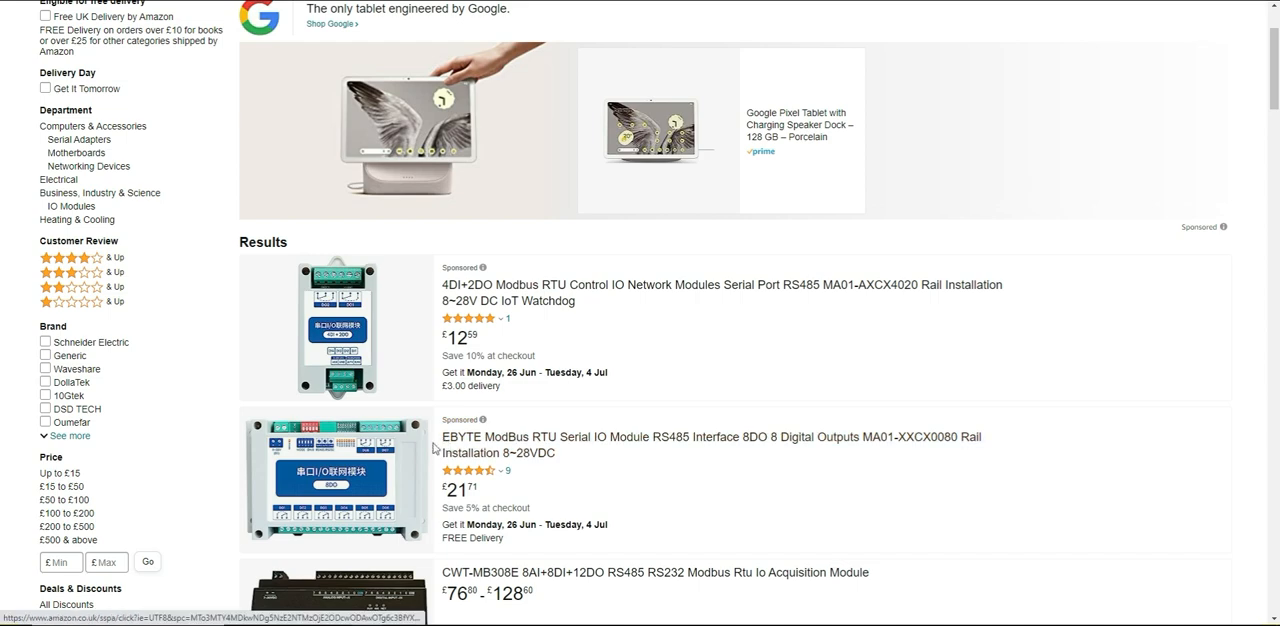
scroll(643, 470, "down", 2)
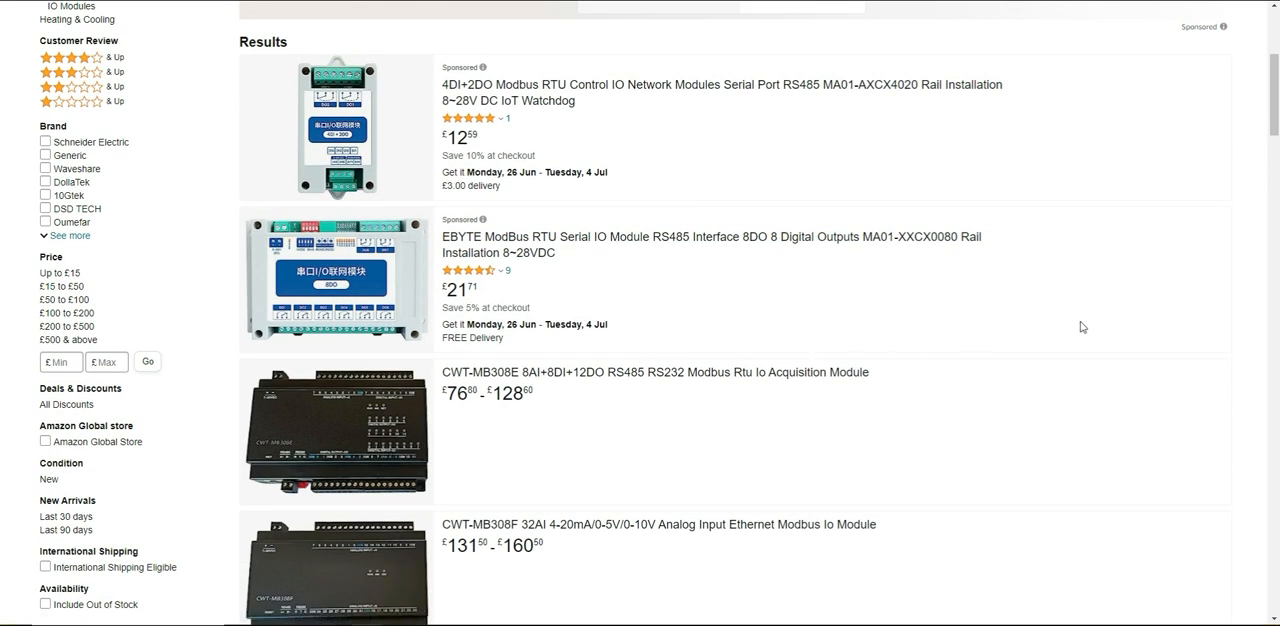
scroll(995, 313, "up", 3)
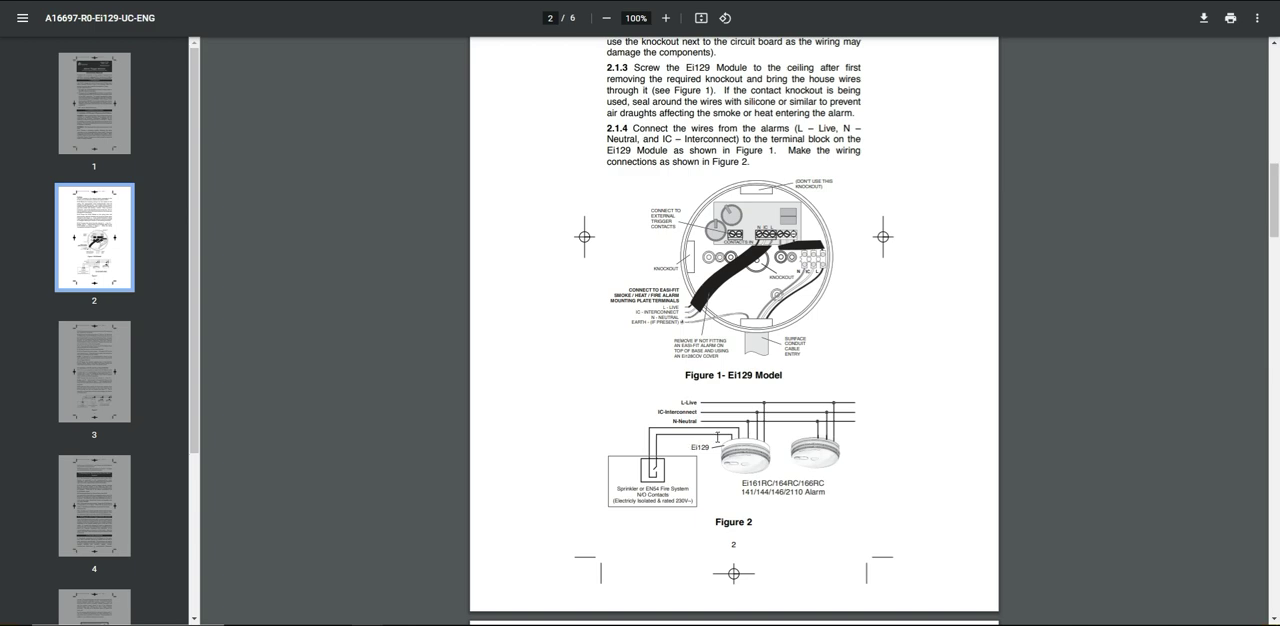
View page 2 of the A16697-R0-Ei129-UC-ENG PDF with Figures 1 and 2.
left_click(955, 315)
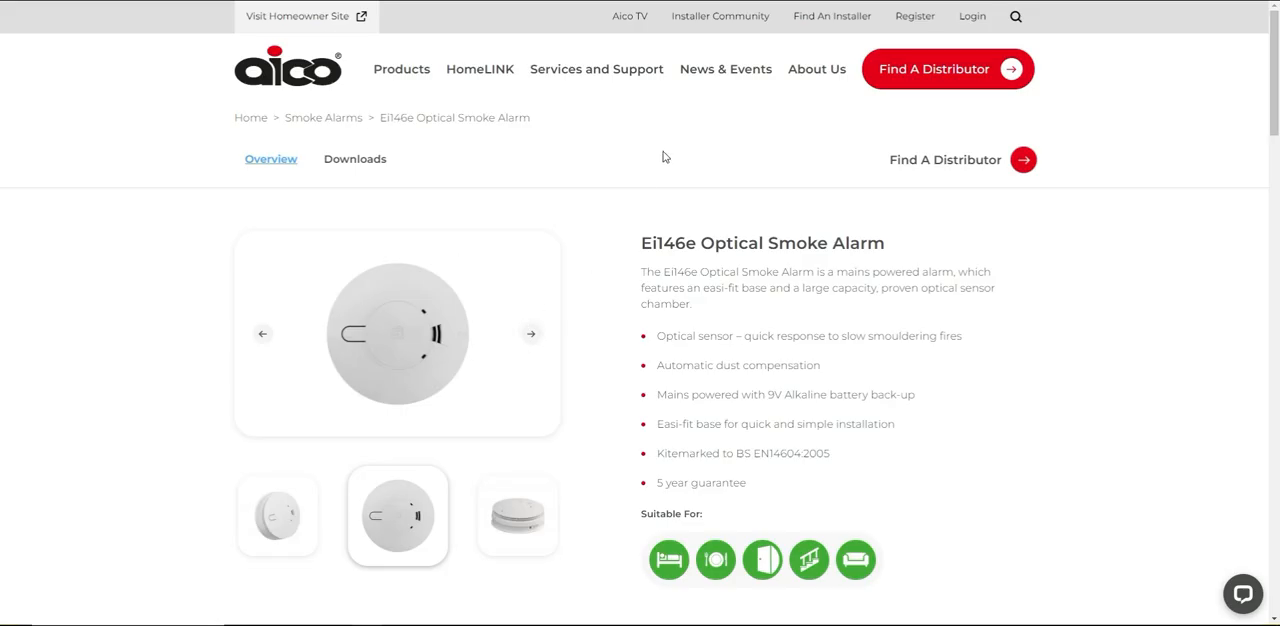
scroll(551, 331, "down", 3)
scroll(586, 308, "up", 2)
scroll(586, 308, "up", 3)
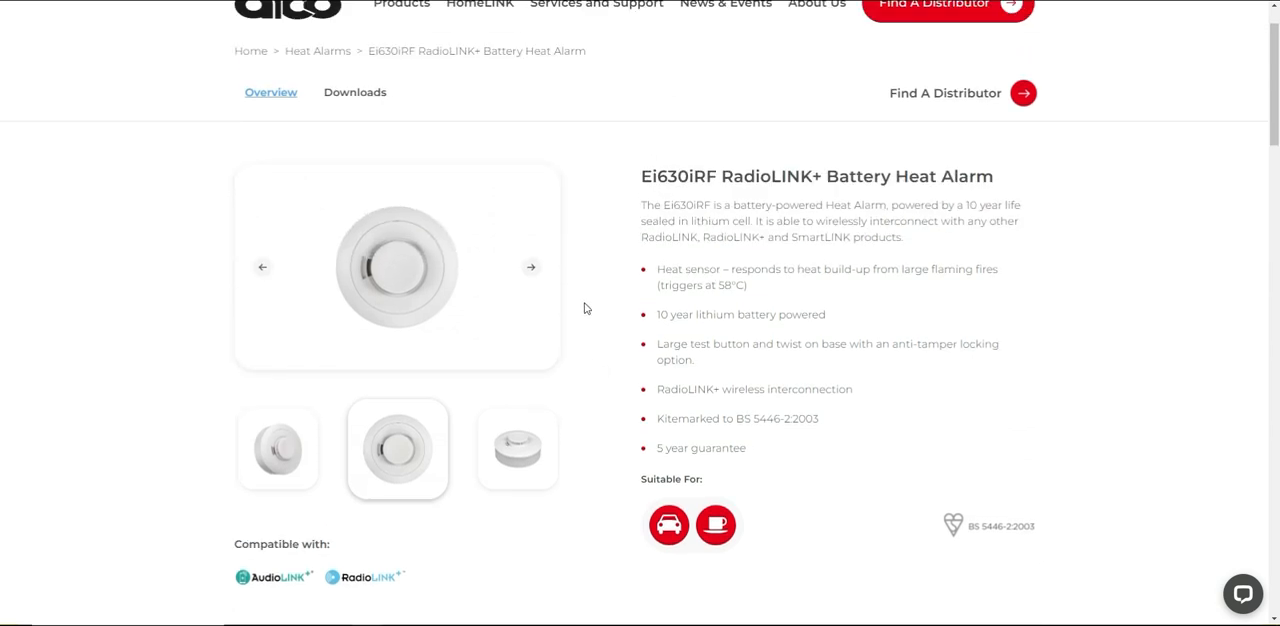
scroll(586, 308, "down", 2)
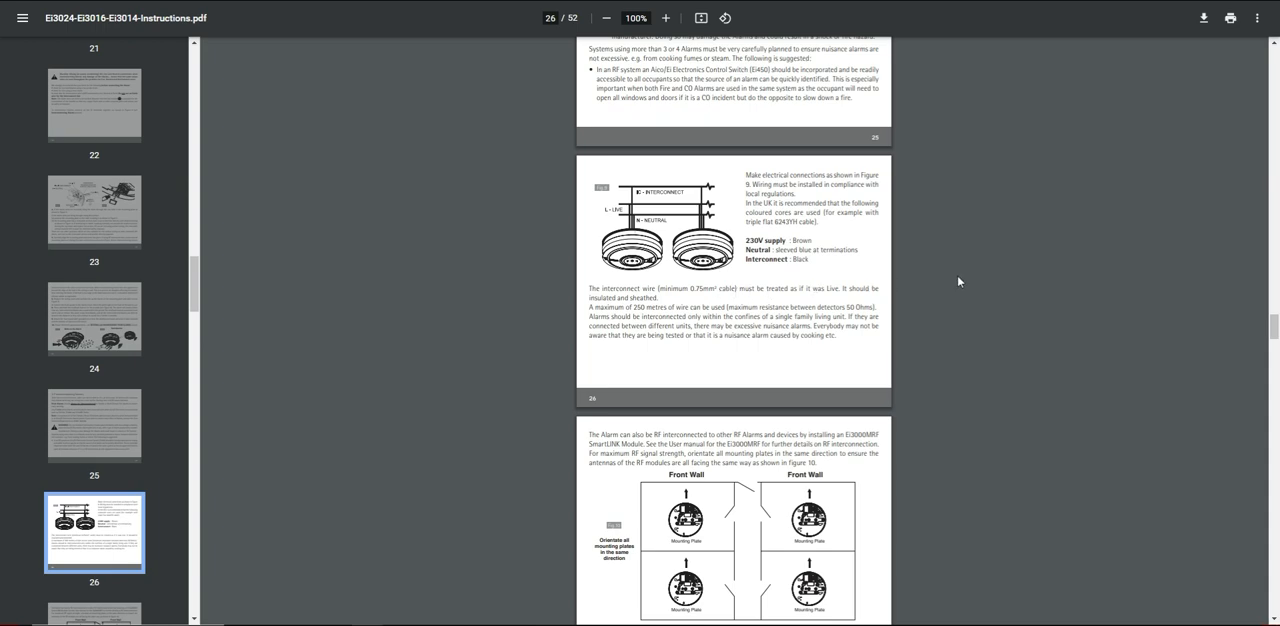
Return from the Ei3024 wiring instructions to the Ei129 Switched Input Module page.
left_click(909, 344)
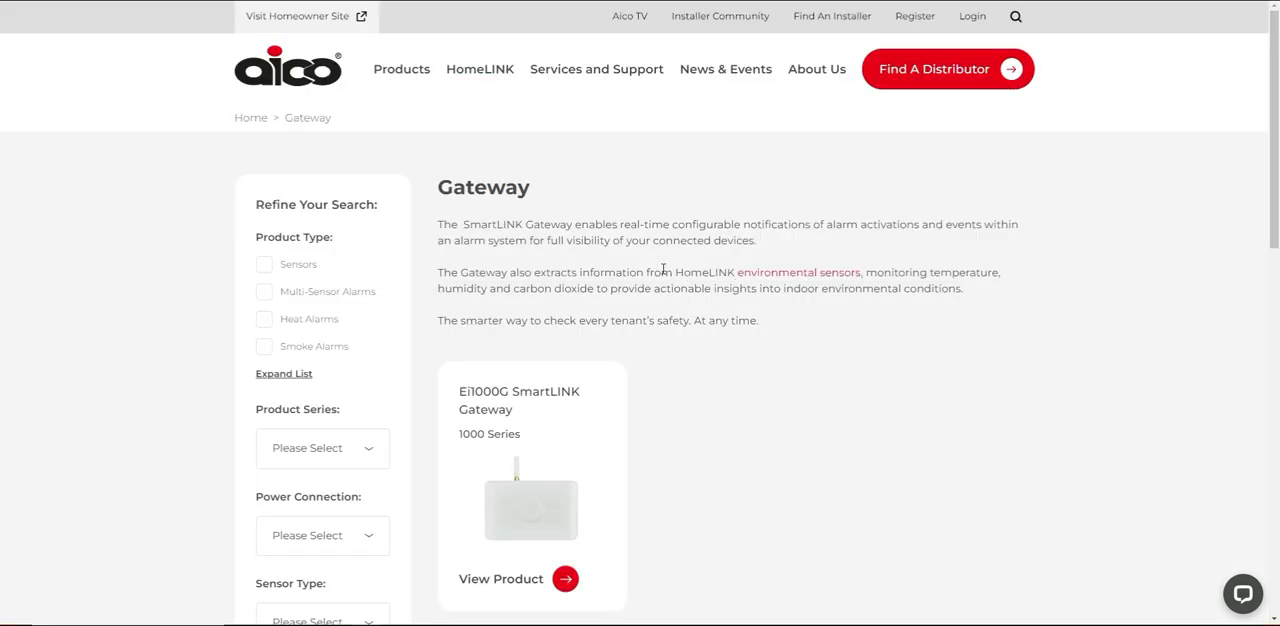
scroll(680, 420, "down", 1)
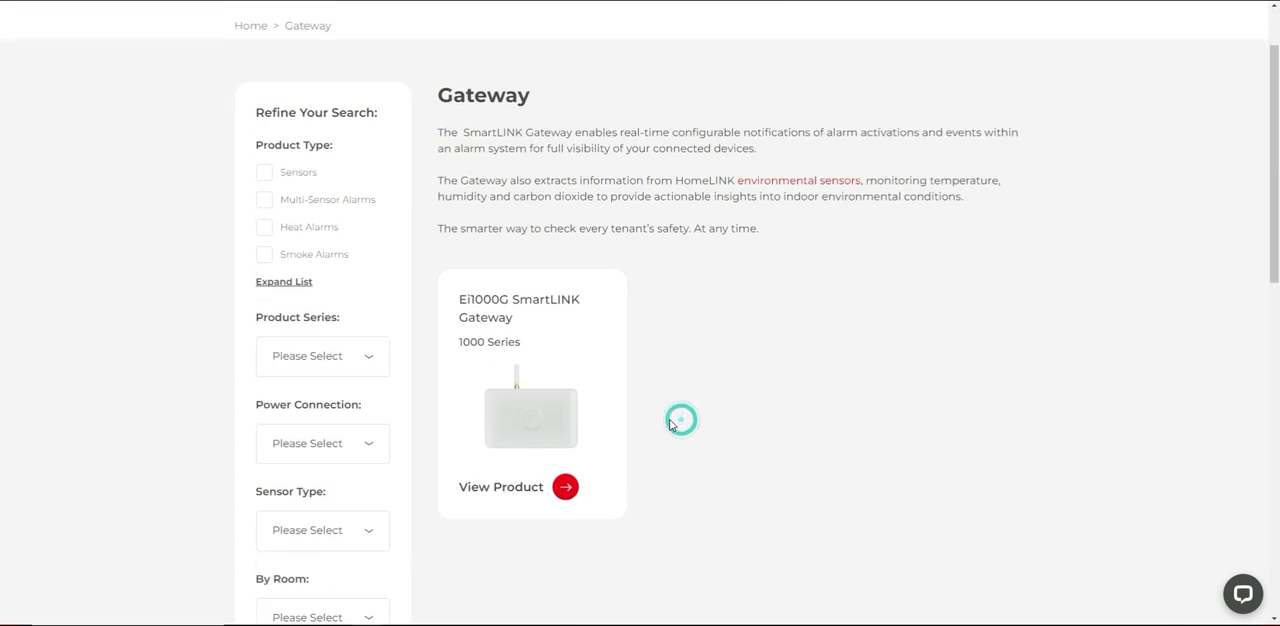
scroll(671, 424, "up", 1)
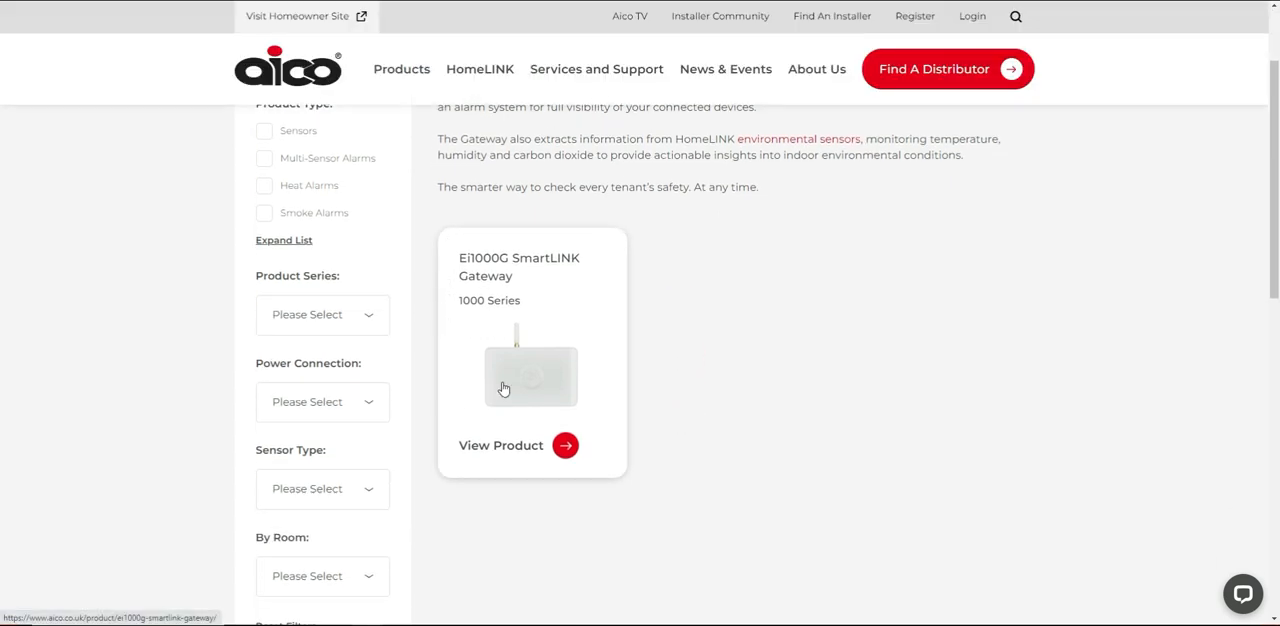
Read the Ei1000G SmartLINK Gateway overview and feature list on its product page.
left_click(486, 258)
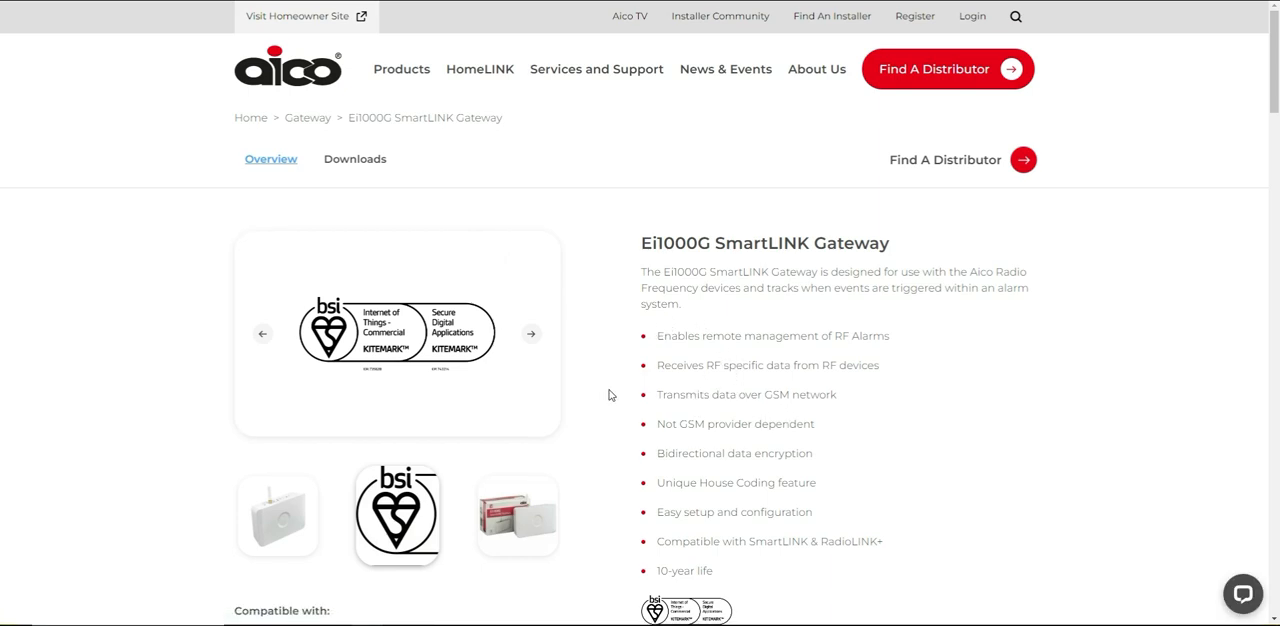
scroll(610, 394, "down", 2)
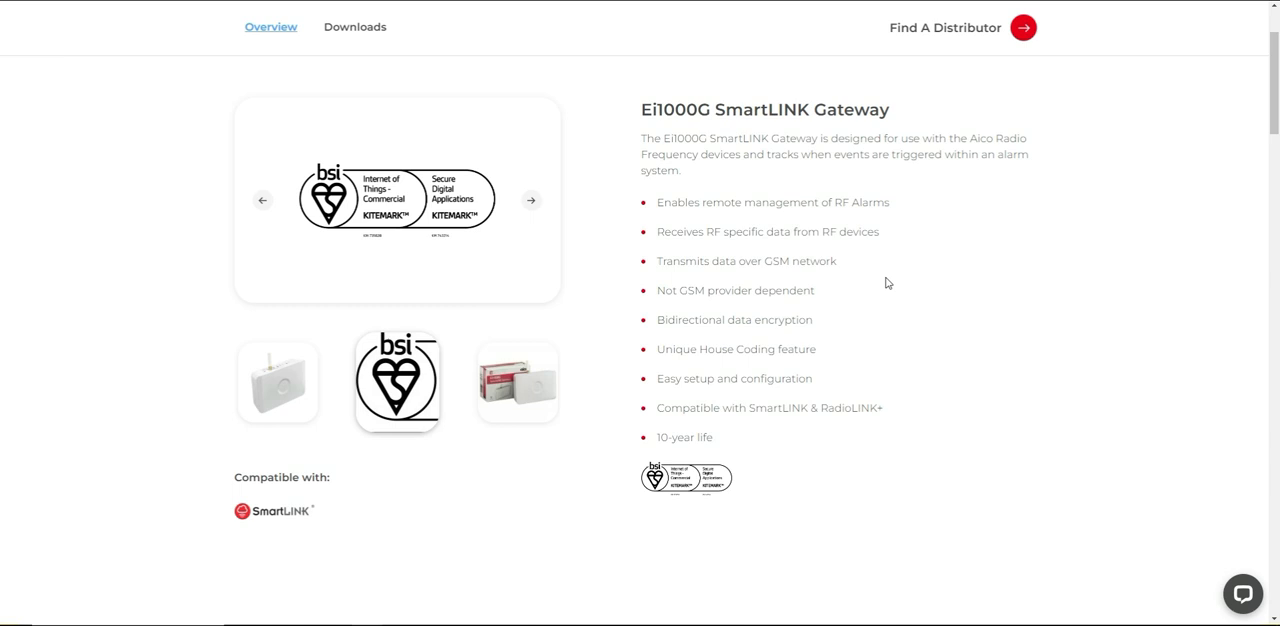
scroll(886, 283, "up", 2)
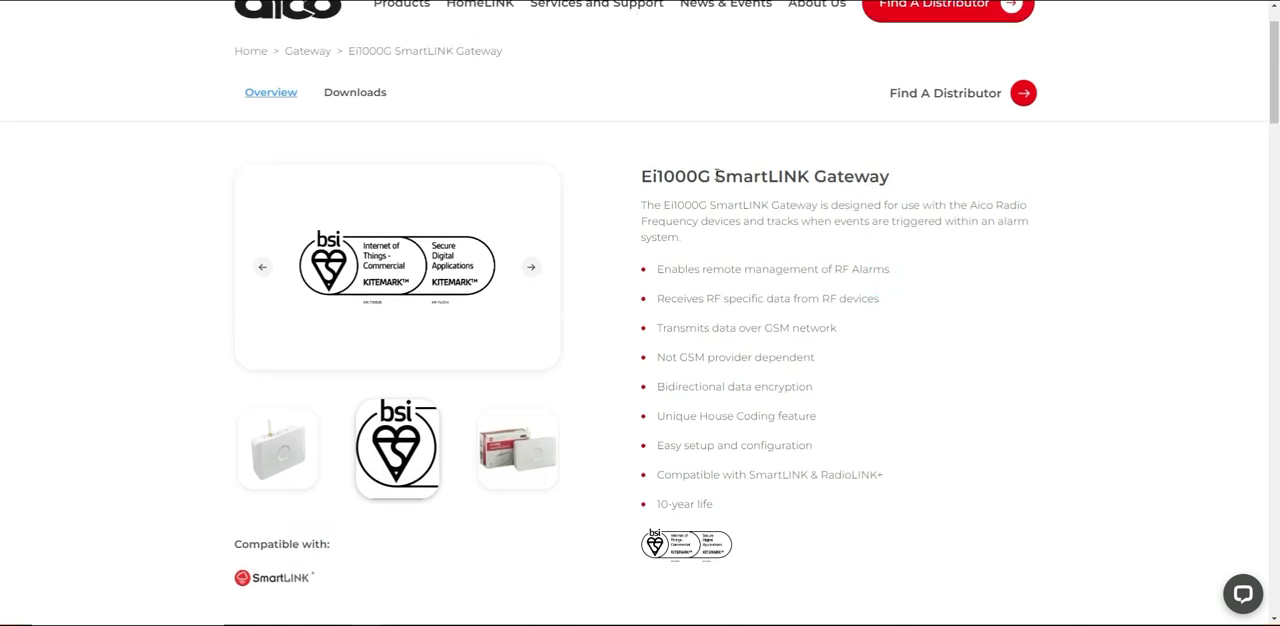
scroll(596, 163, "up", 1)
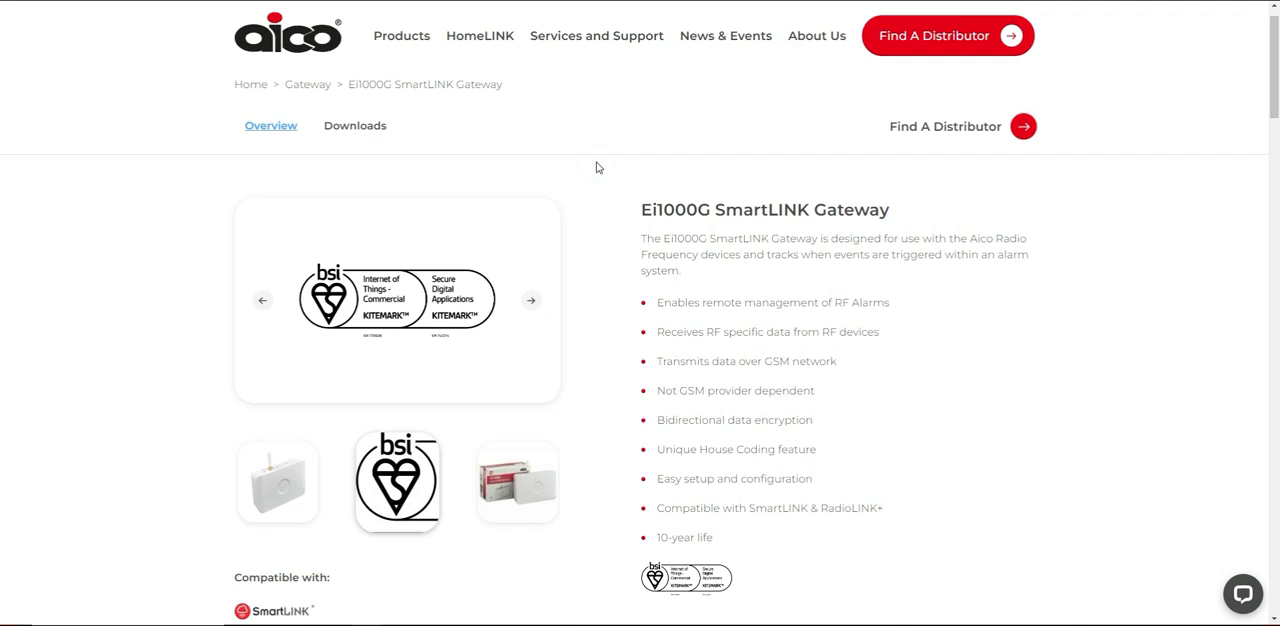
scroll(596, 167, "up", 1)
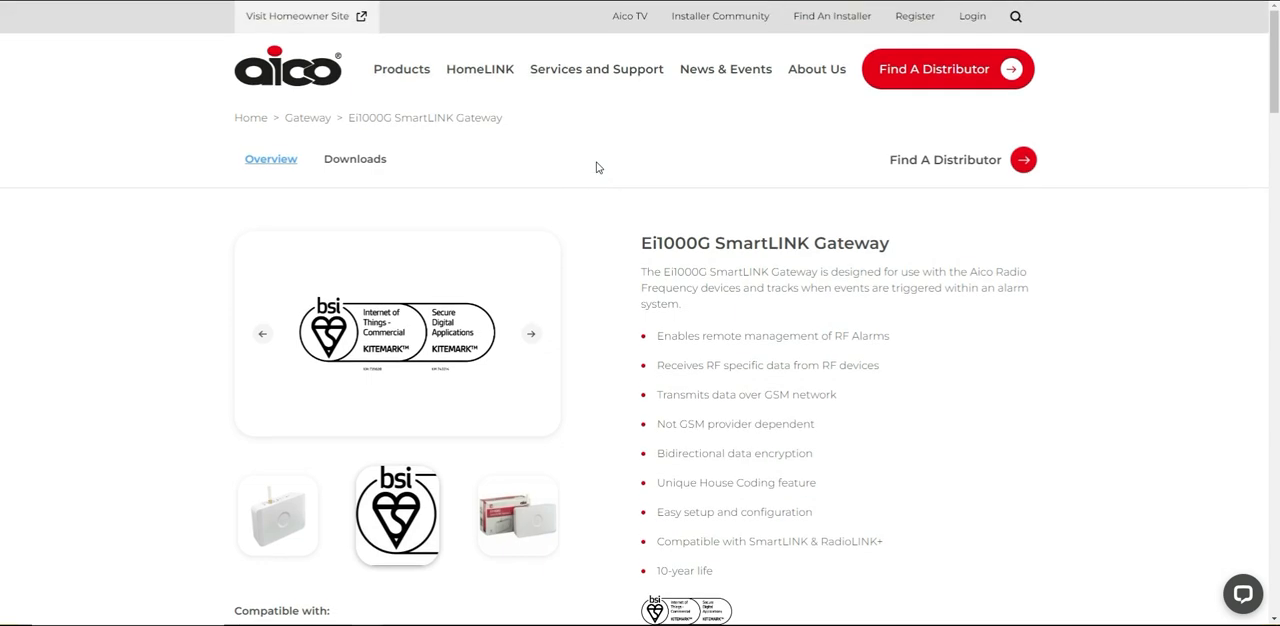